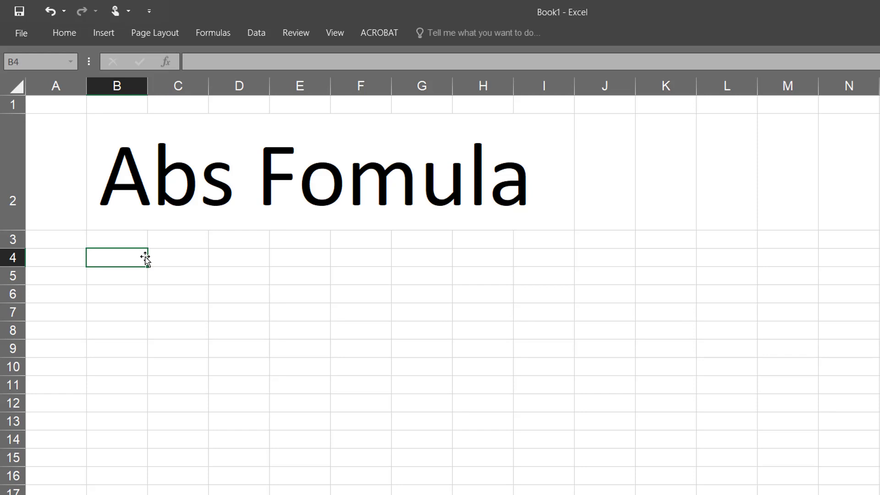
Enter =ABS(1) in cell B3 so it displays 1, then check the formula
click(133, 241)
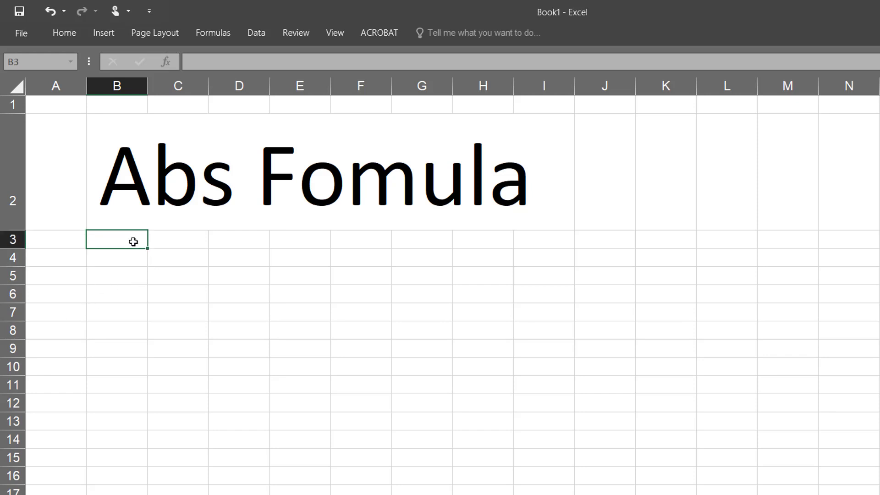
text(=A)
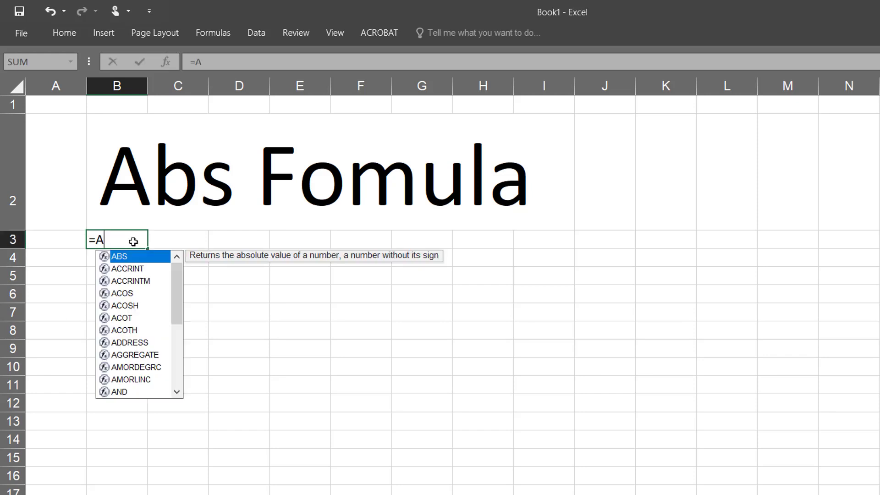
text(bs)
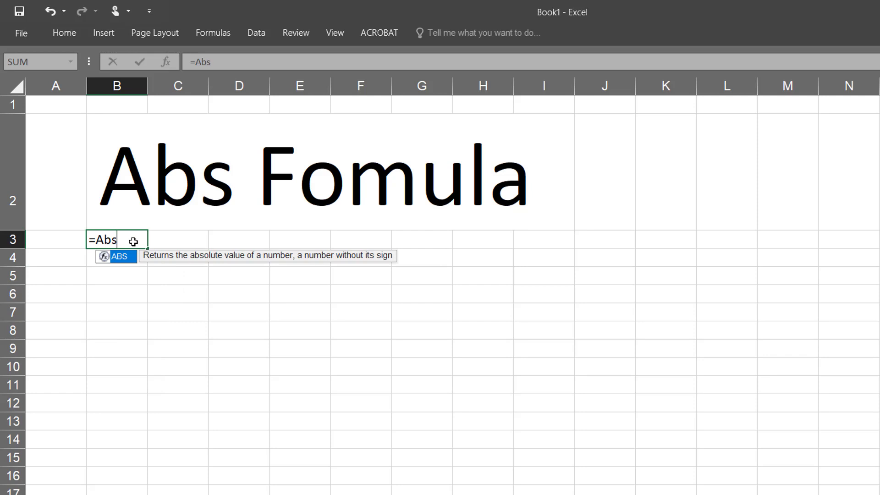
text(()
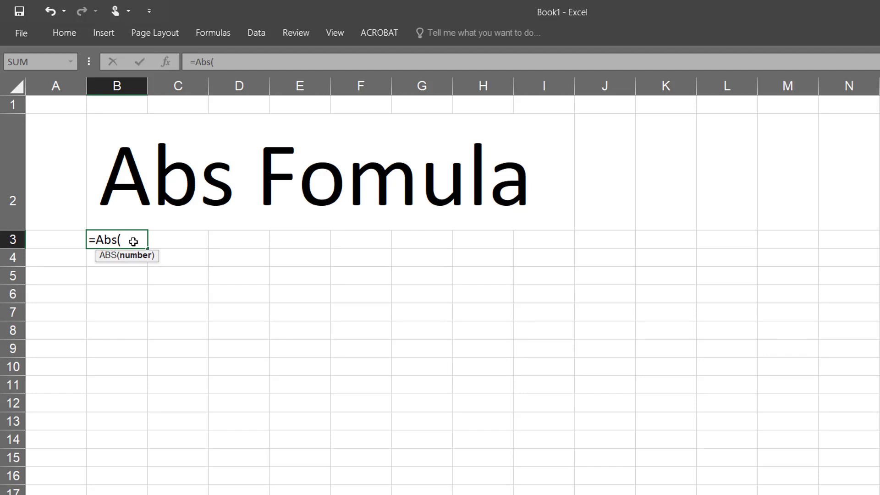
text(1))
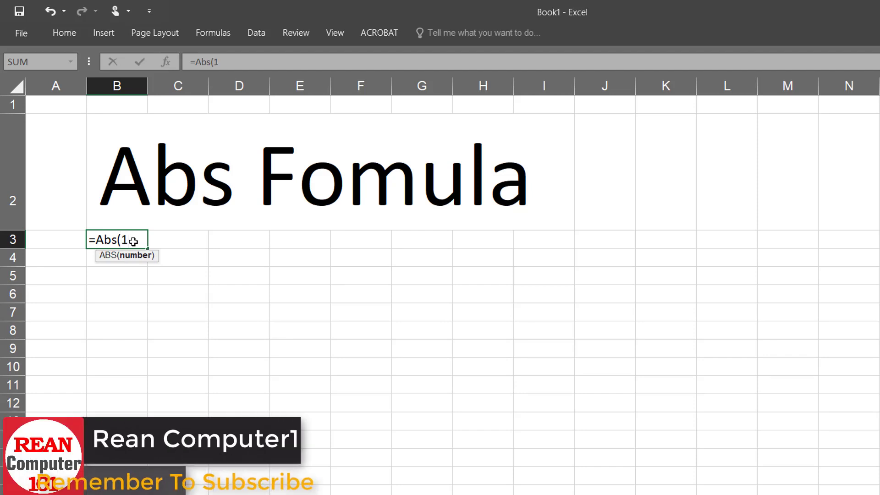
key(Return)
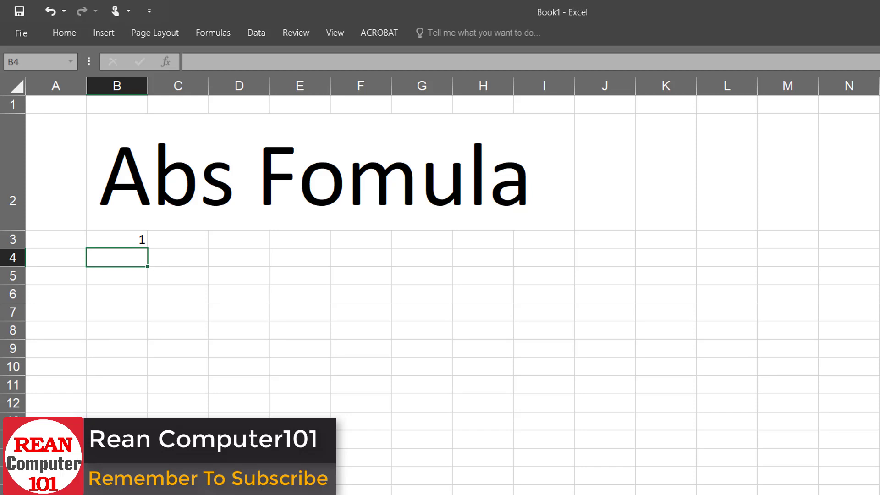
scroll(546, 469, up, 3)
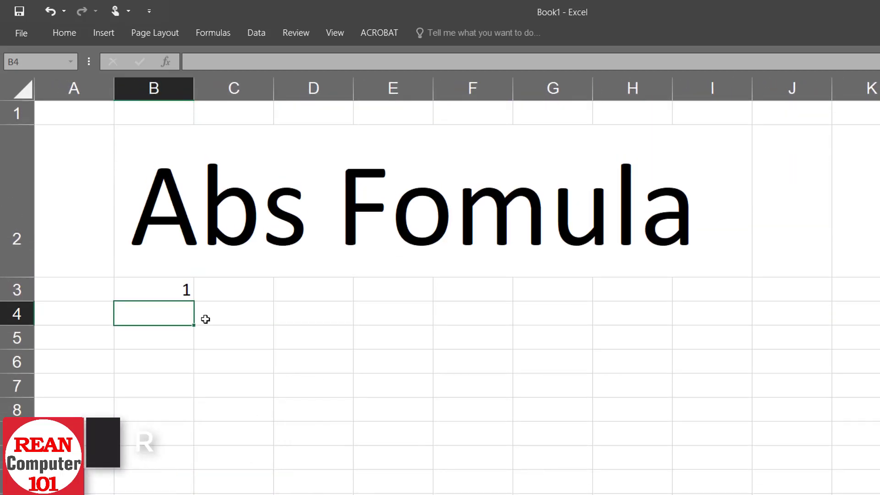
click(169, 290)
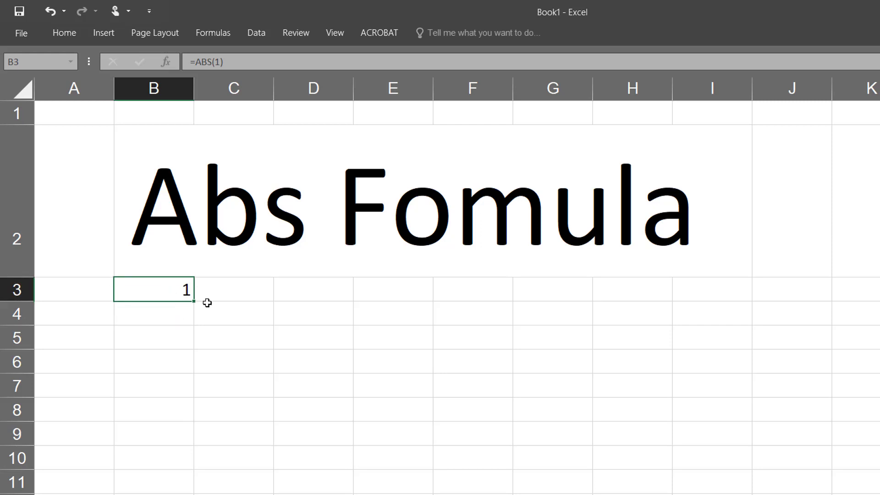
Enter =ABS(100) in cell C3 so it displays 100
click(245, 294)
text(=)
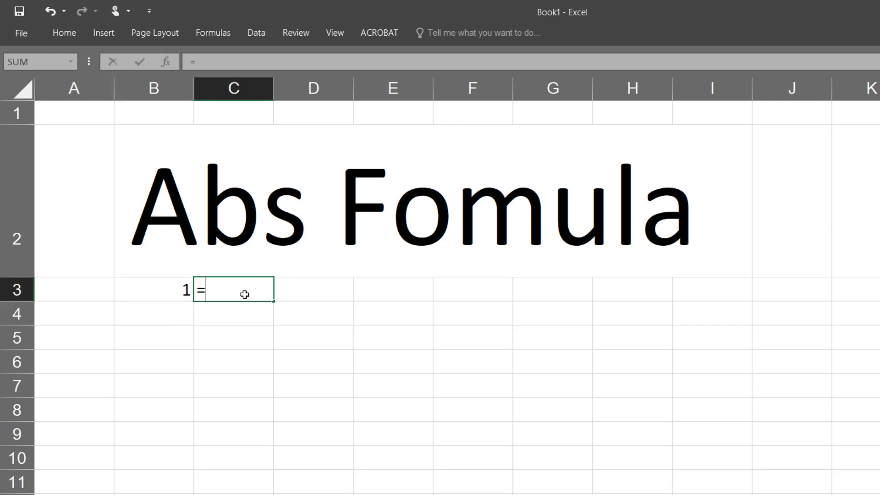
text(abs()
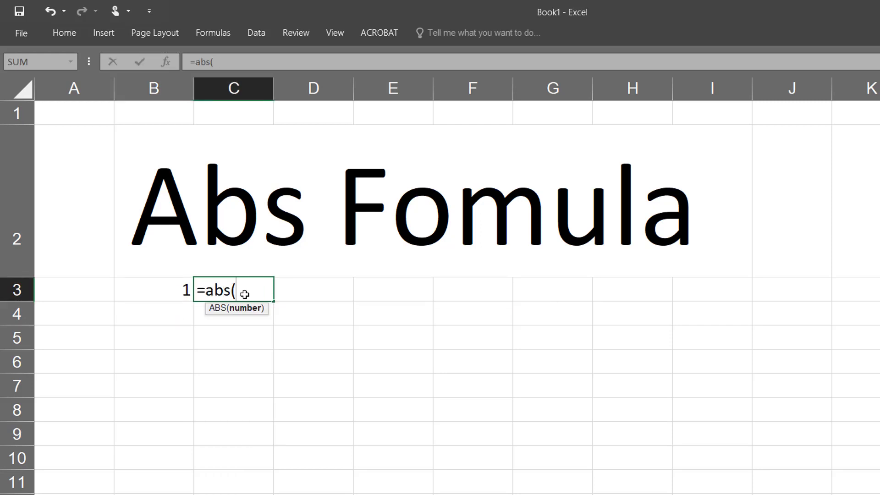
text(100)
text())
key(Up)
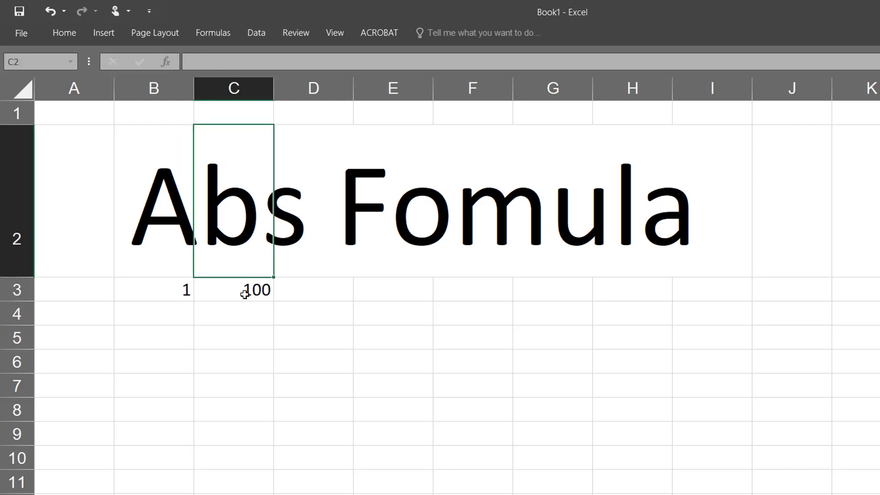
click(250, 295)
Enter =ABS(-10) in cell D3 so it returns 10
click(322, 298)
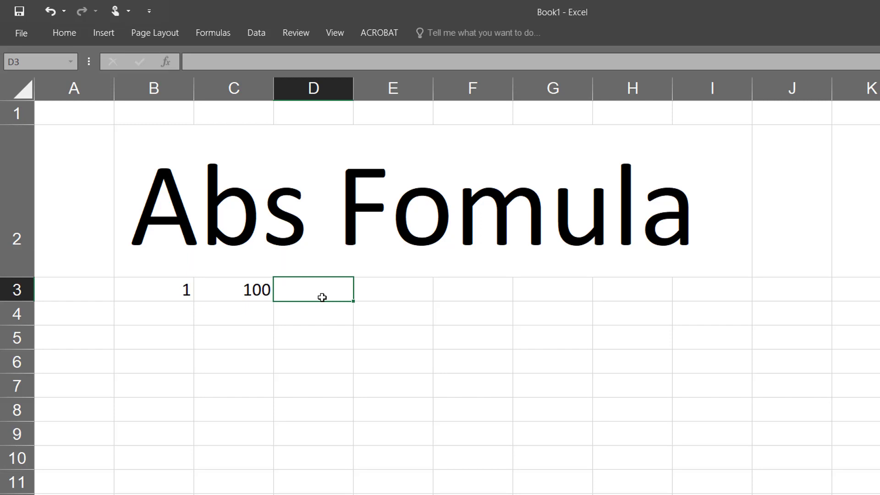
text(=)
text(abs)
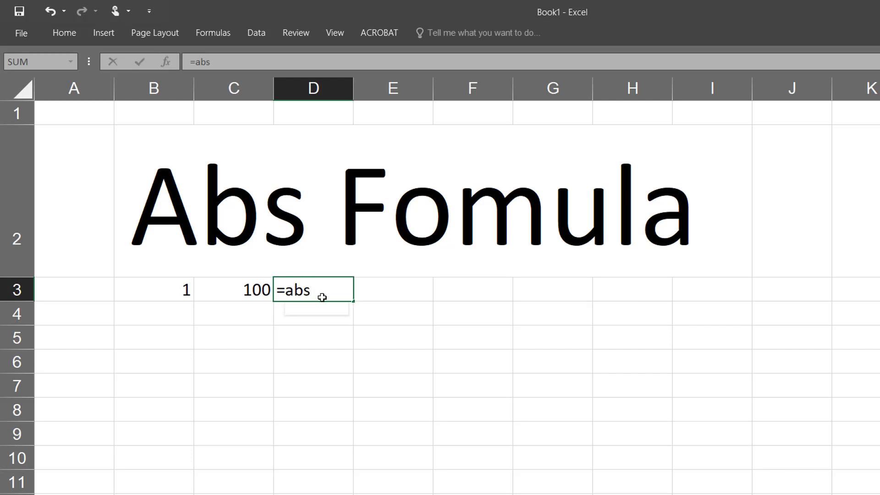
text((-)
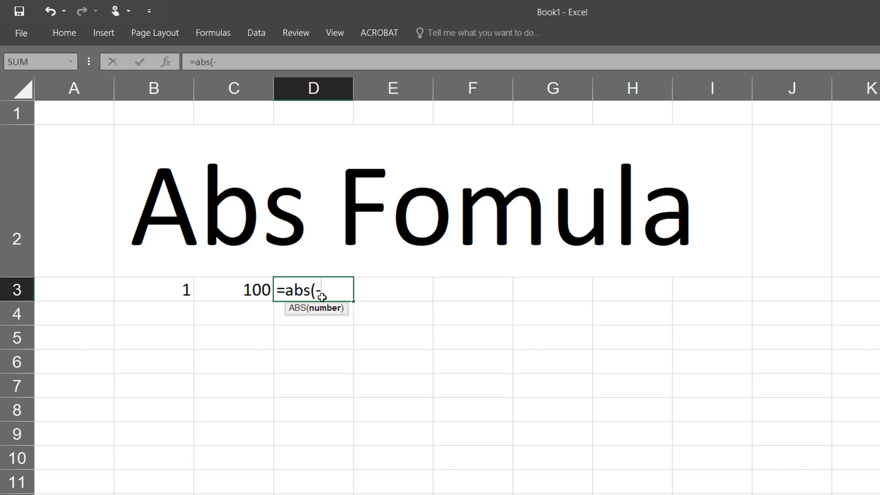
text(10))
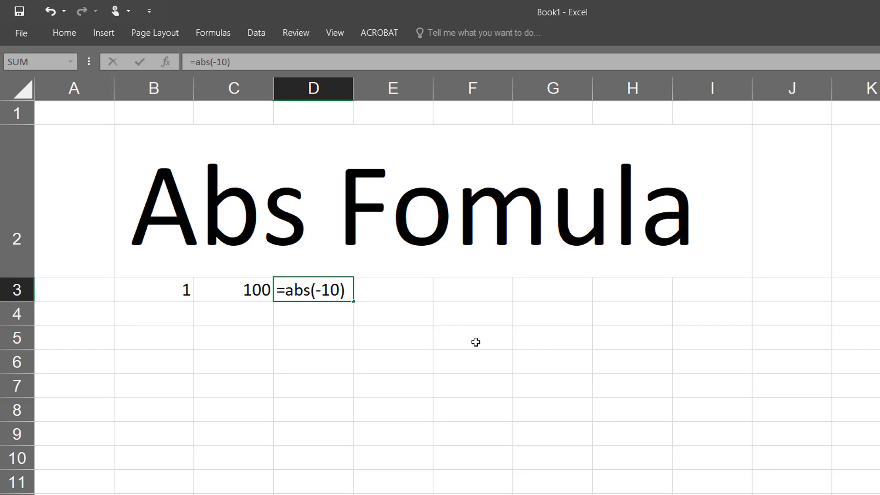
key(Return)
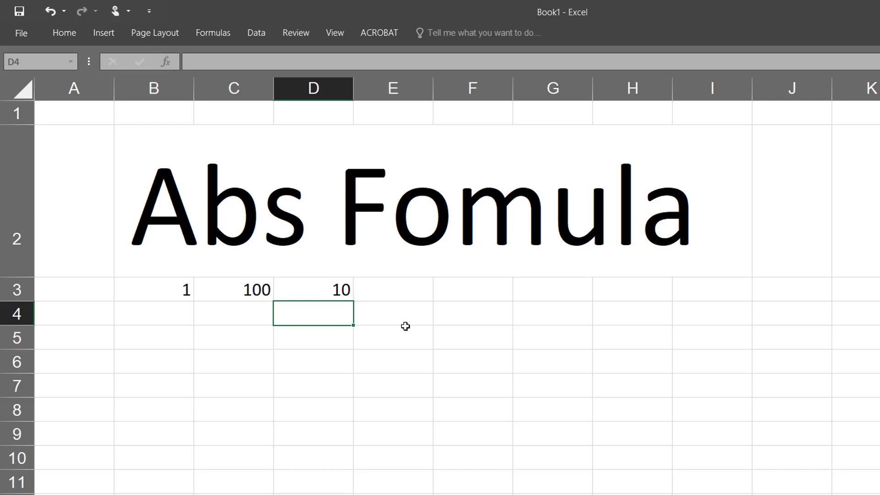
click(339, 295)
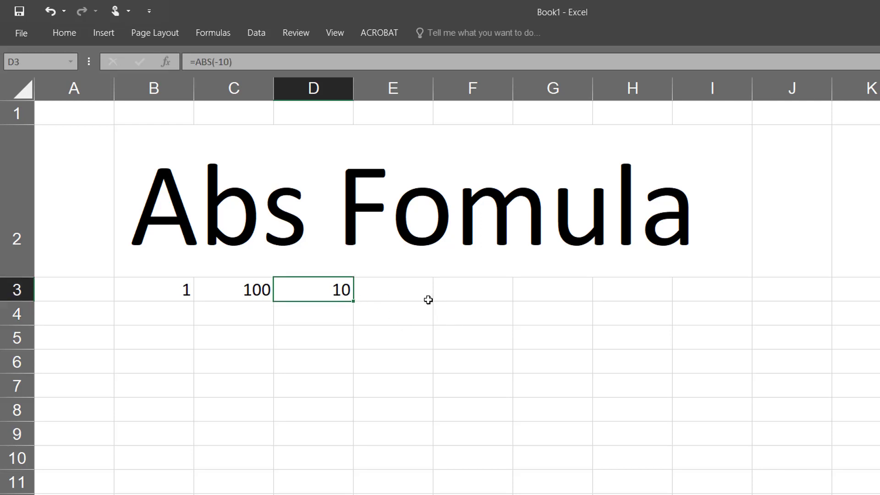
click(170, 316)
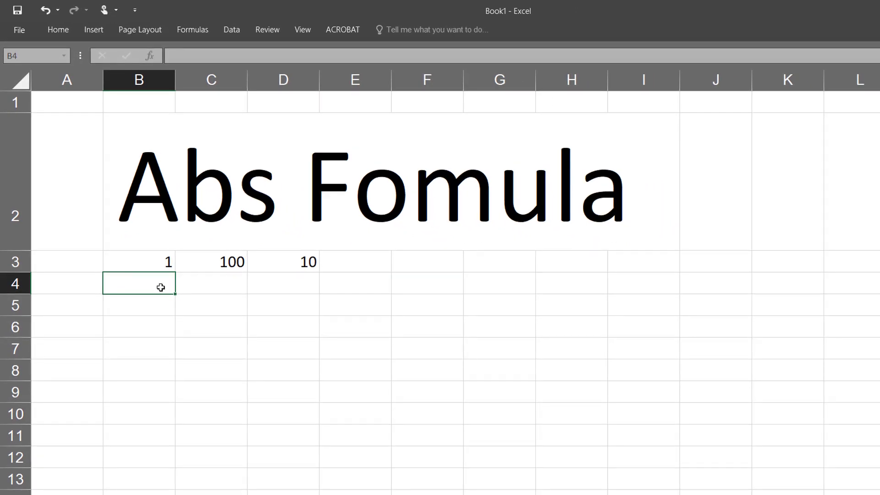
Type -1, 2, 3, -4, -2, 30 and 200 down cells B4 through B10
text(1)
key(BackSpace)
text(-1)
key(Return)
text(2)
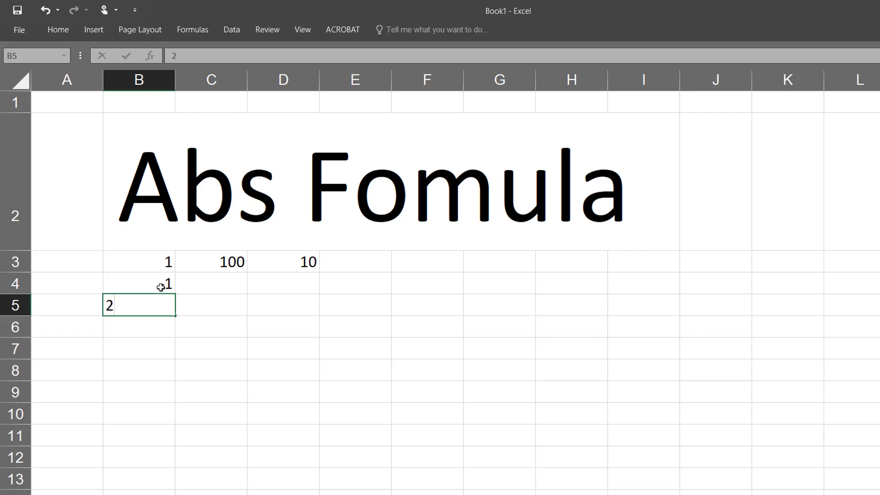
key(Return)
text(3)
key(Return)
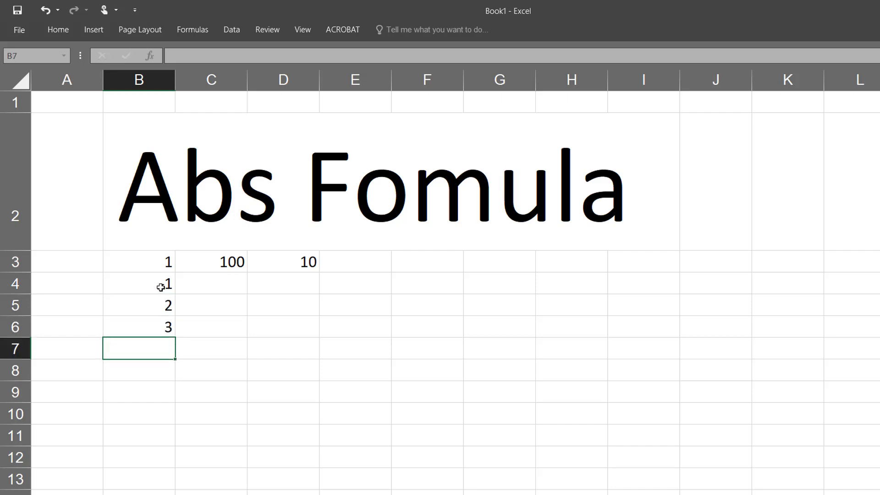
text(-4)
key(Return)
text(-2)
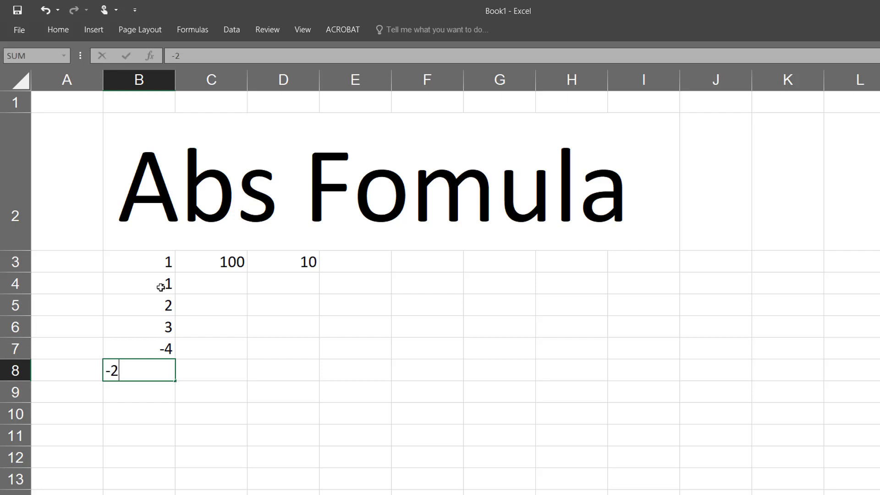
key(Return)
text(30)
key(Return)
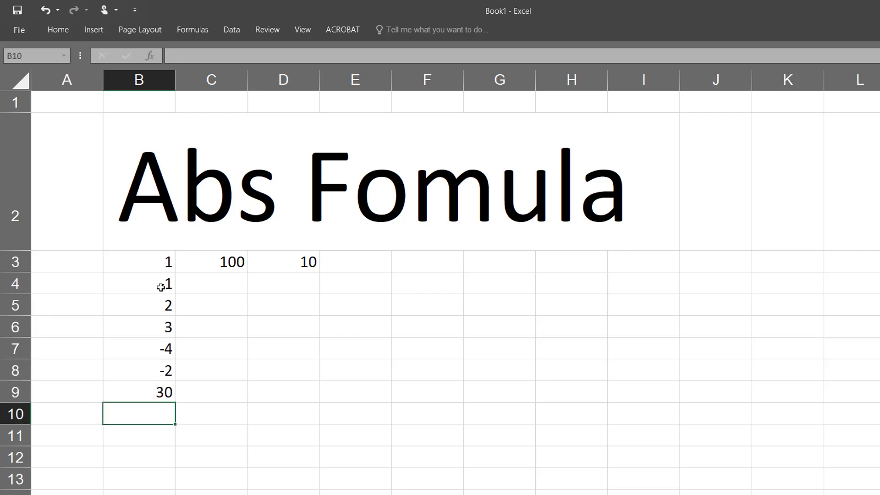
text(200)
key(Return)
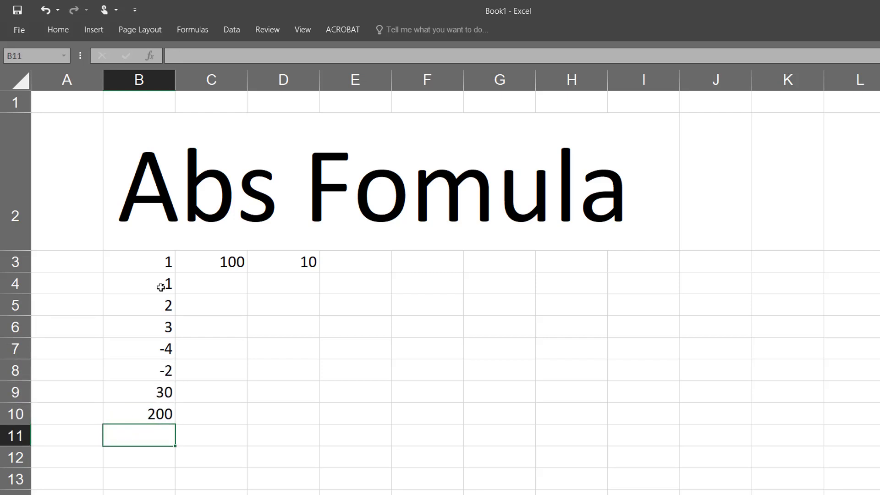
Add a 'Less Than 0' rule to B4:B10 using Green Fill with Dark Green Text
drag(160, 288, 166, 400)
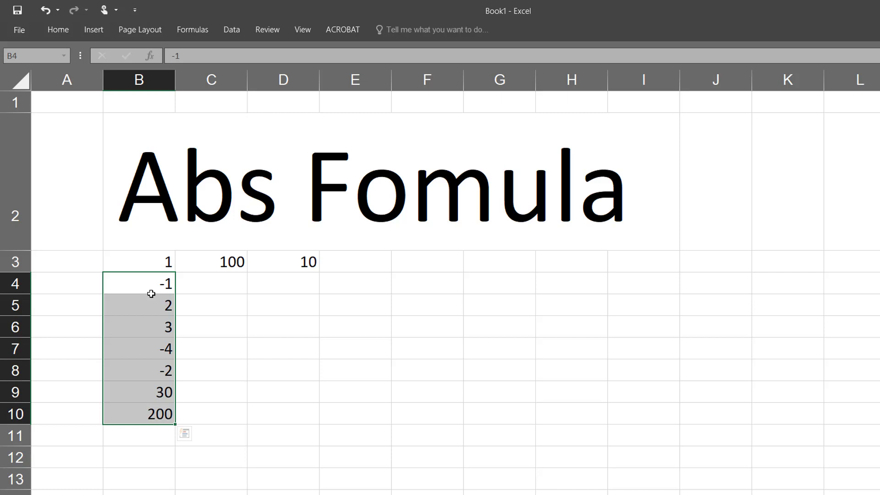
click(67, 30)
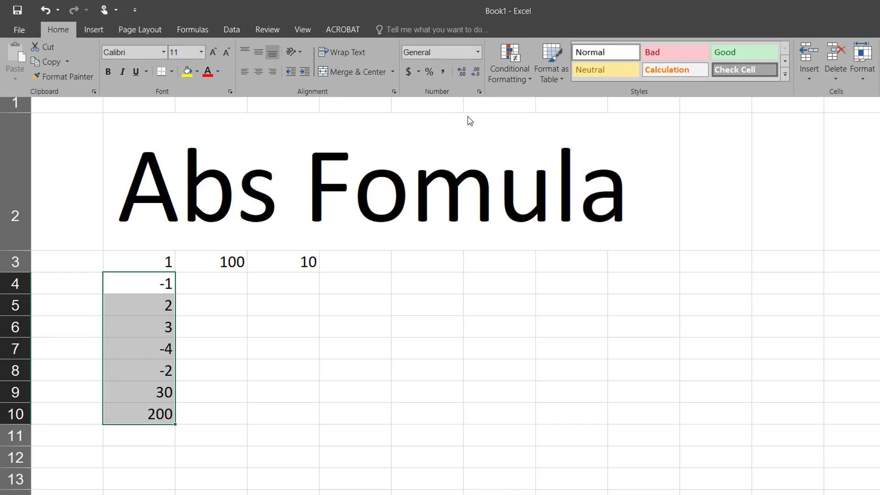
click(528, 70)
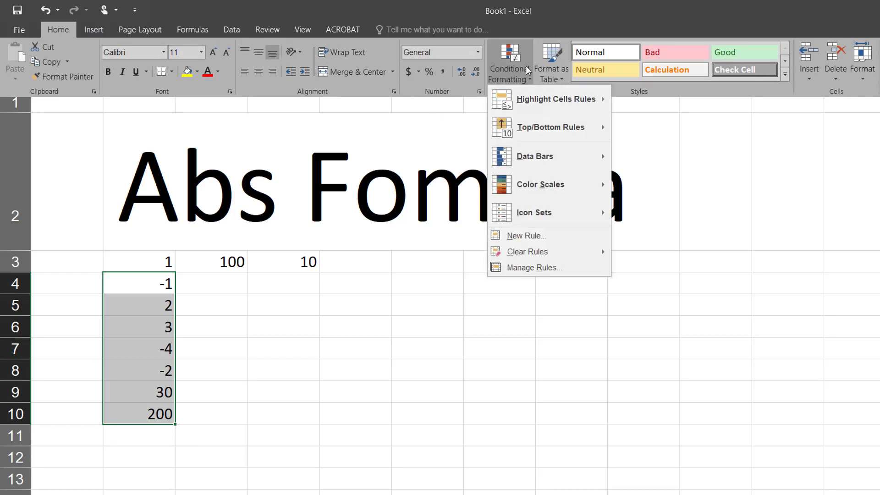
mouse_move(550, 99)
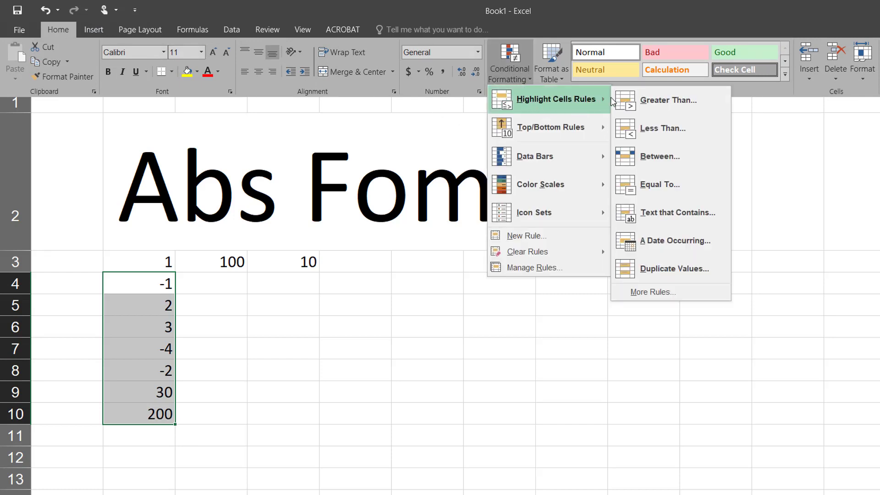
click(675, 133)
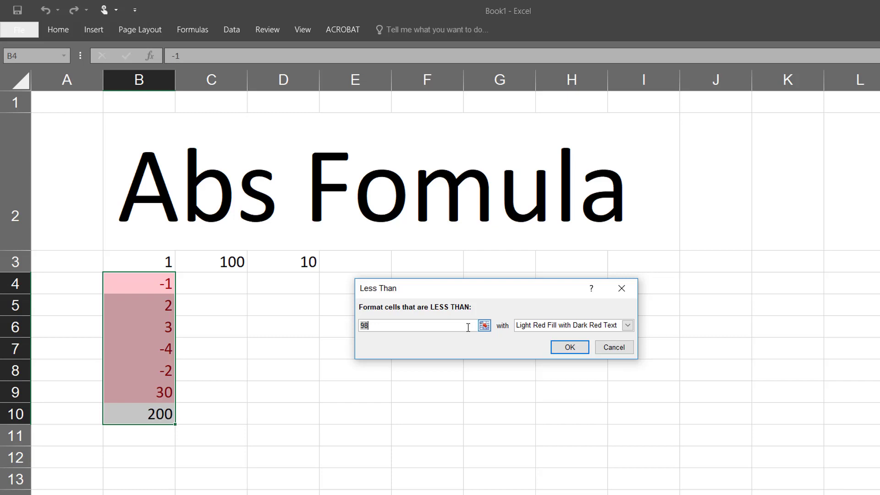
text(0)
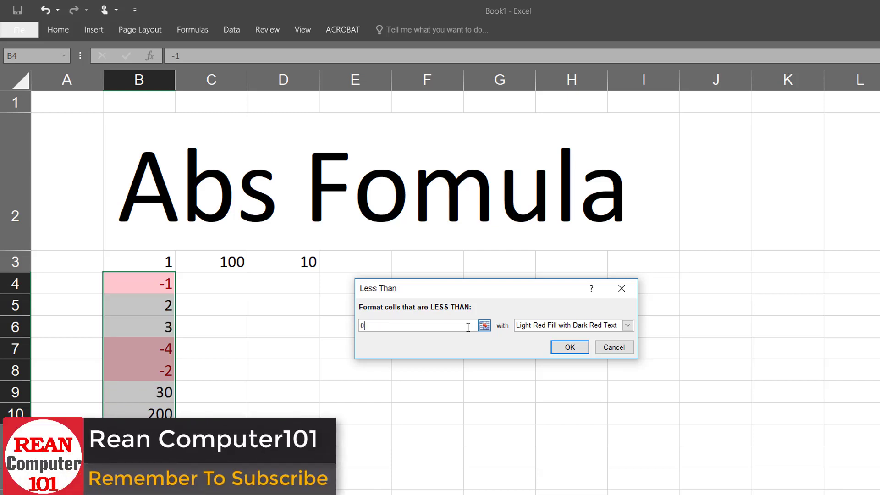
click(567, 325)
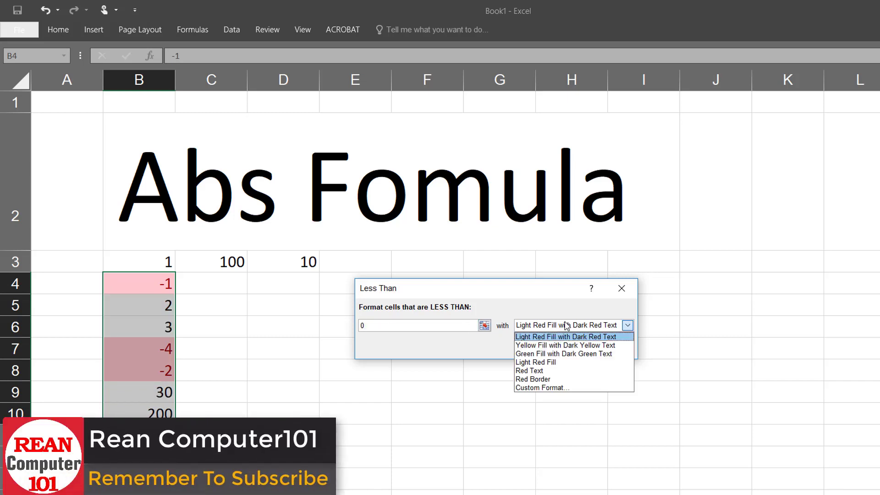
click(560, 354)
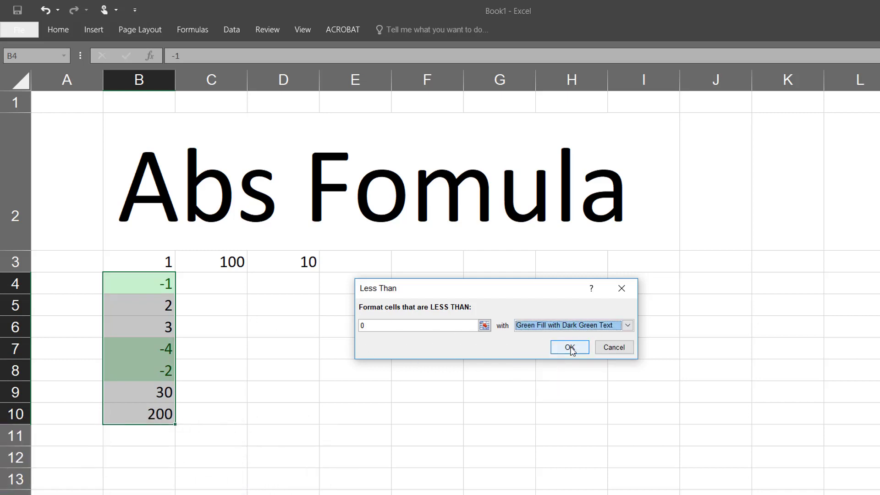
click(570, 348)
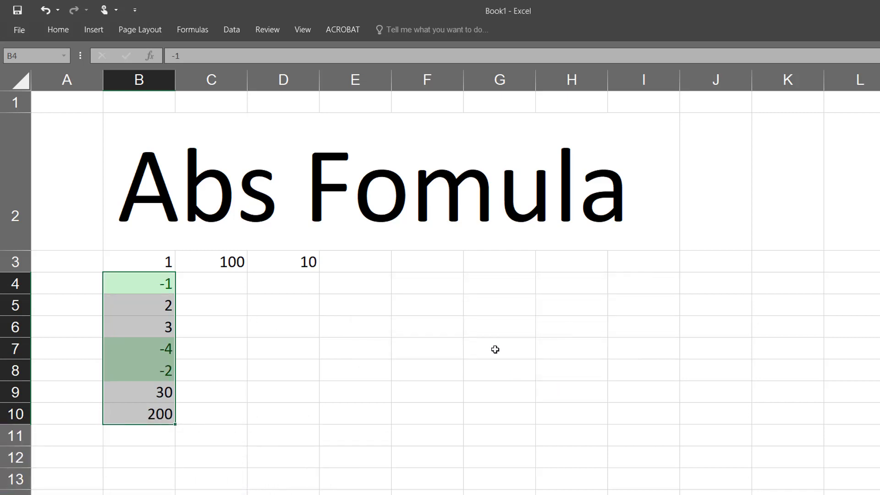
click(229, 281)
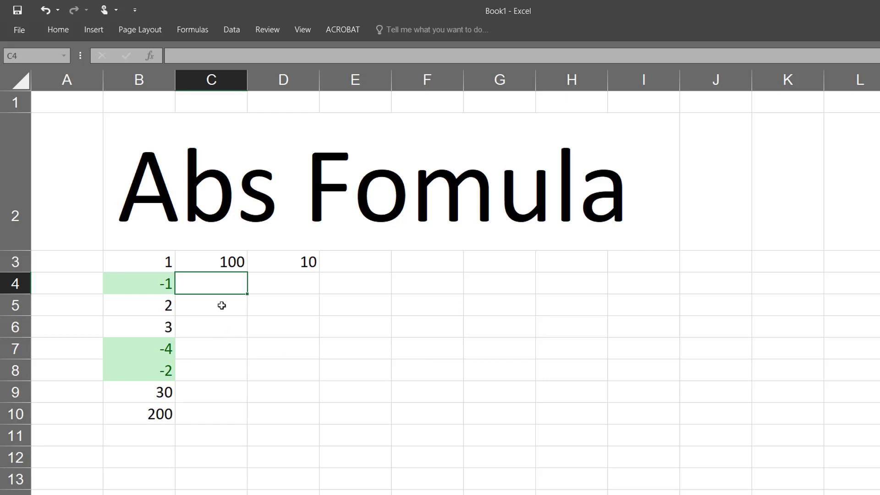
Type the label 'Total' into cell B11 beneath the numbers
drag(230, 281, 238, 408)
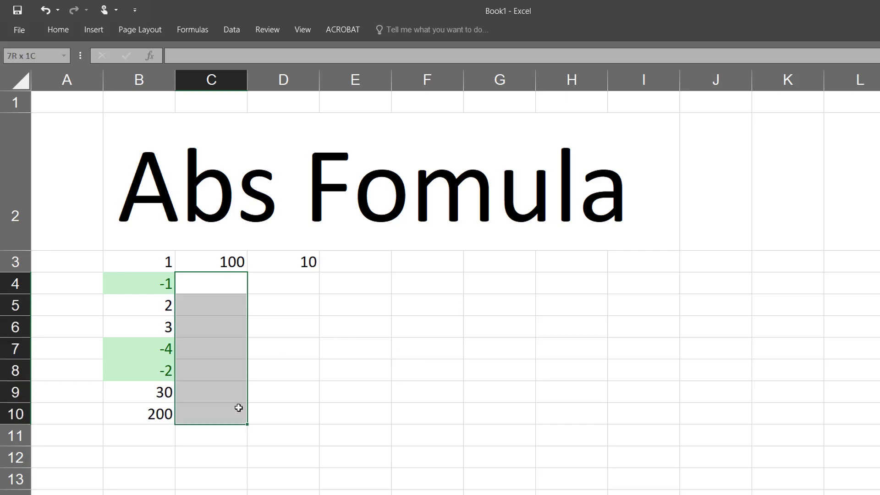
click(222, 443)
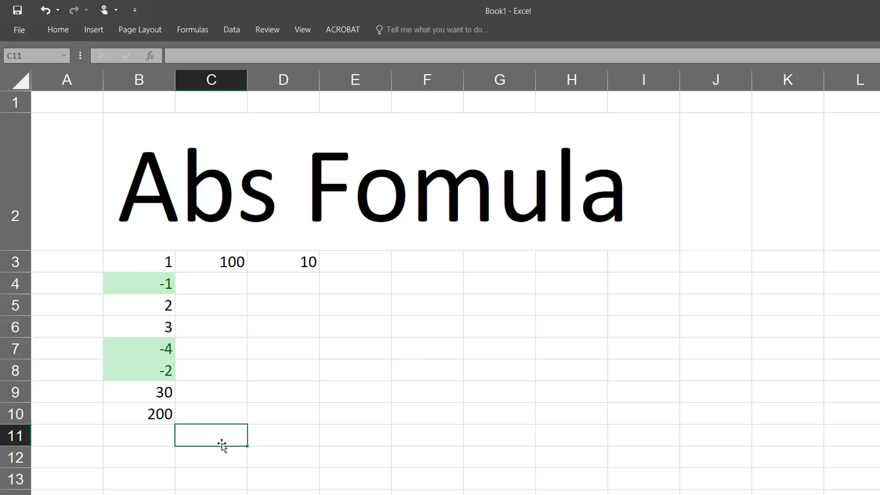
text(T)
key(BackSpace)
key(Left)
text(To)
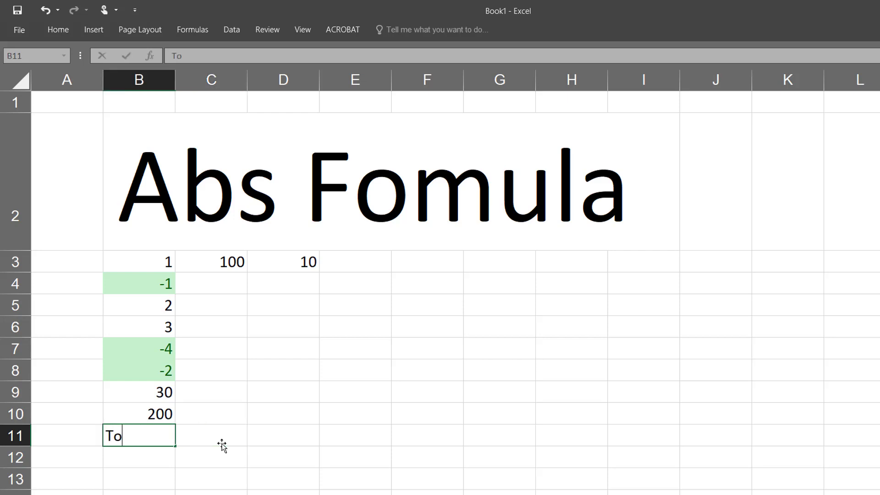
text(tal)
key(Return)
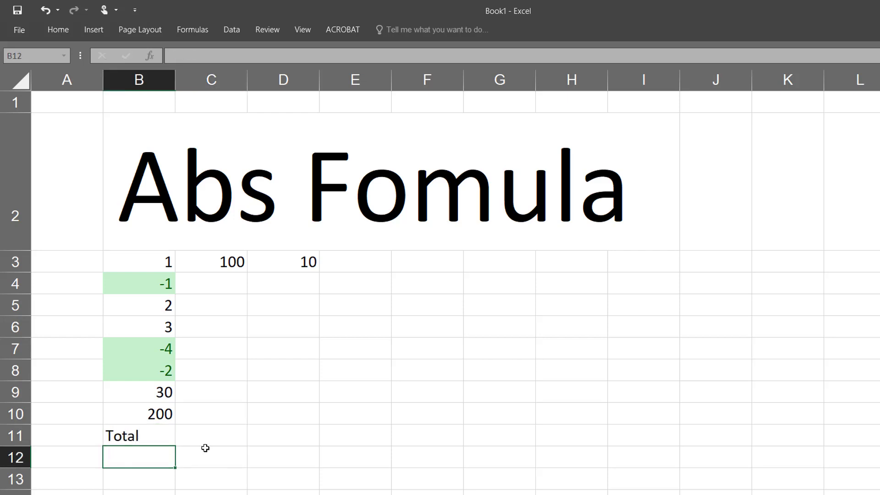
click(166, 436)
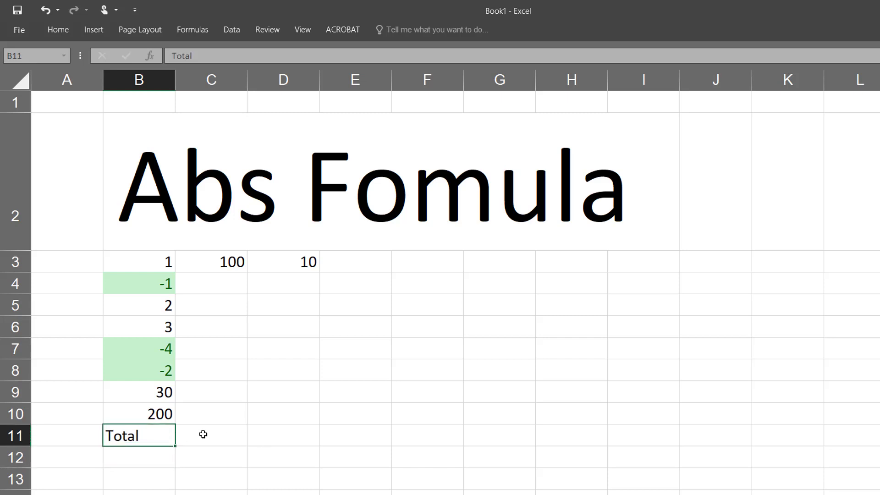
click(221, 284)
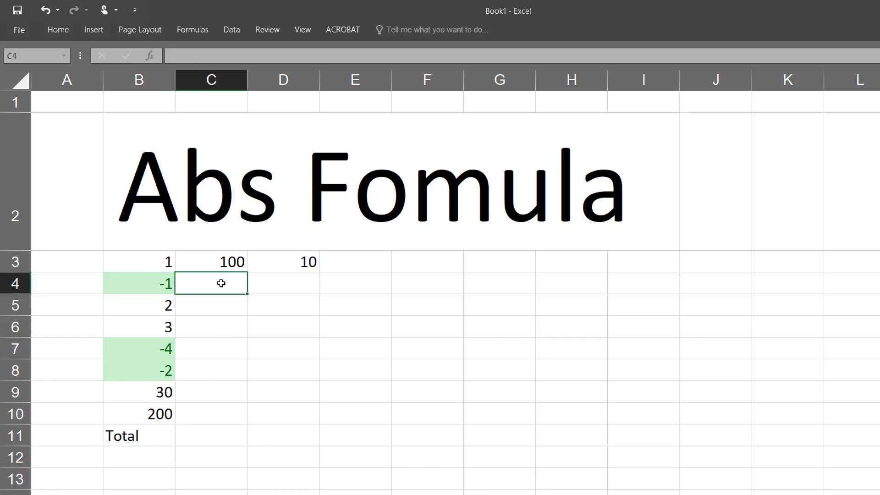
Enter =ABS(B4) in cell C4 to get the absolute value of B4
text(=abs)
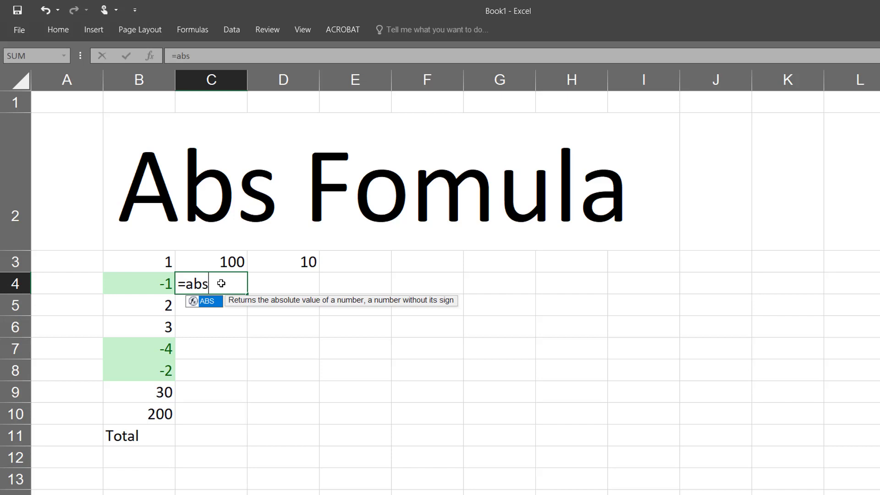
text(()
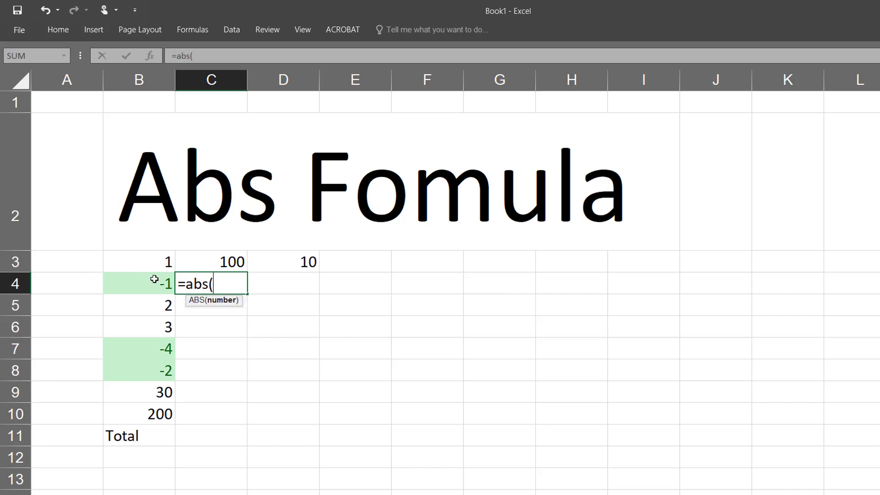
click(153, 279)
text())
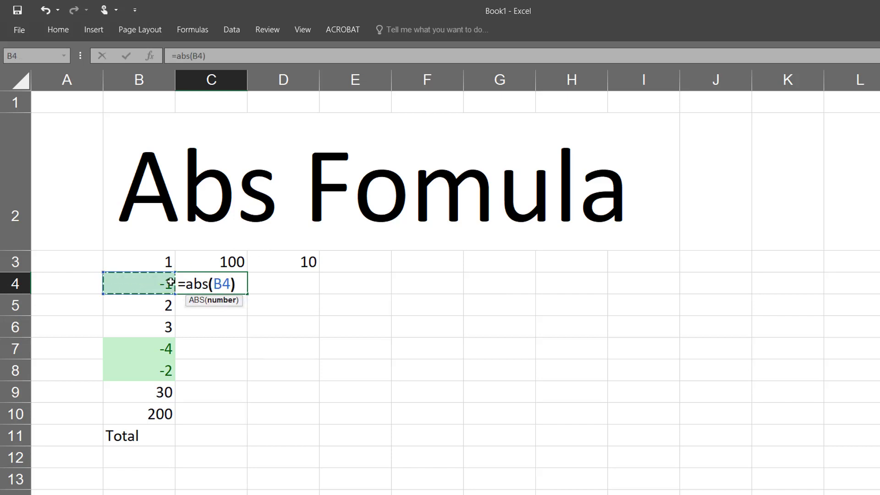
key(Return)
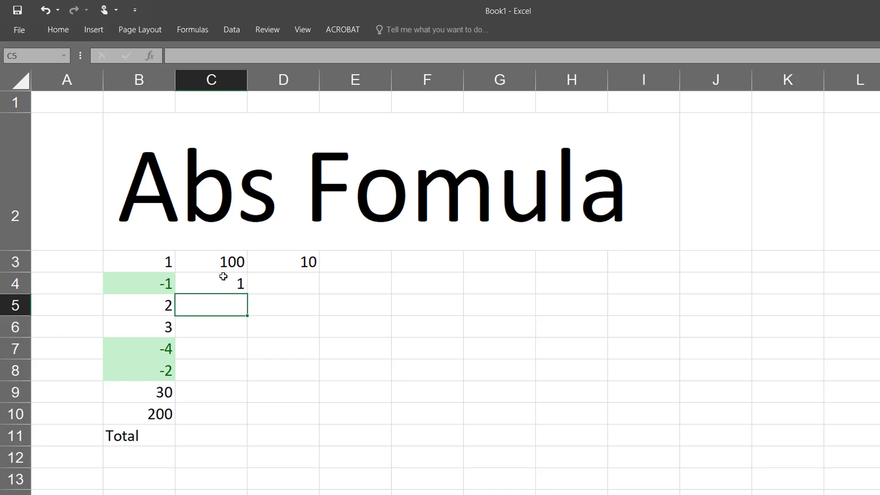
click(237, 286)
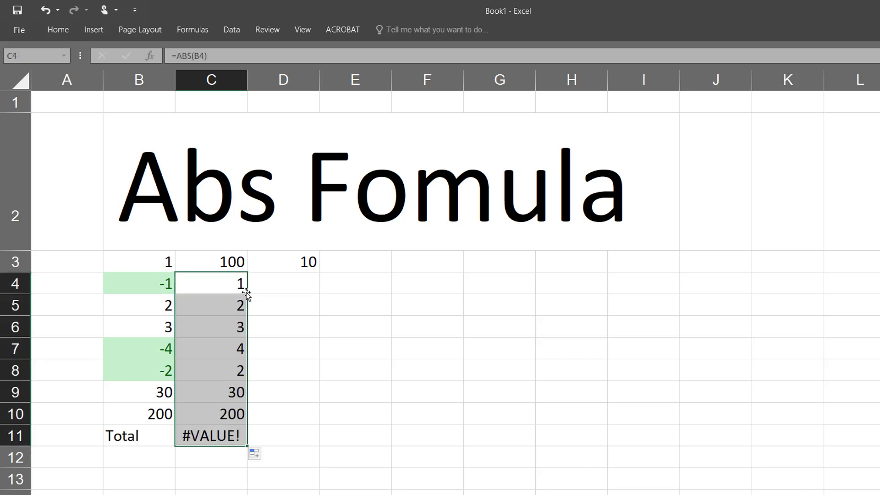
Clear the #VALUE! error from C11 and select the absolute values in C4:C10
click(213, 444)
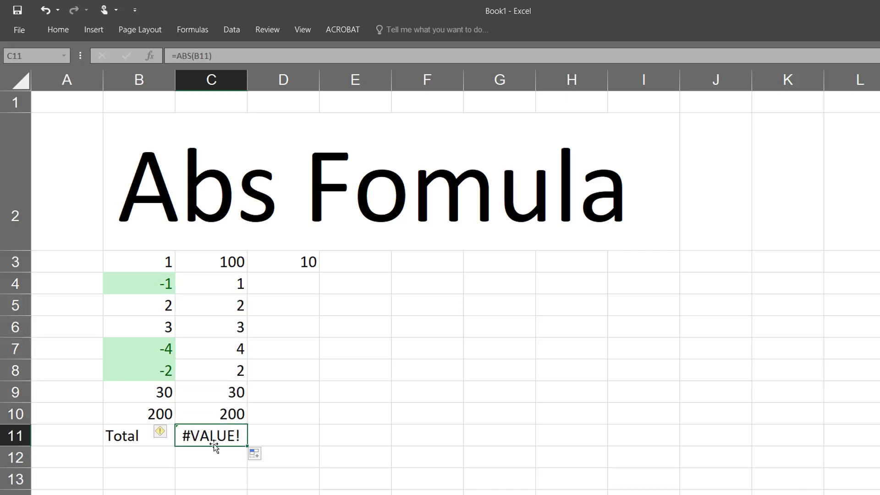
key(Delete)
click(235, 414)
drag(227, 284, 231, 415)
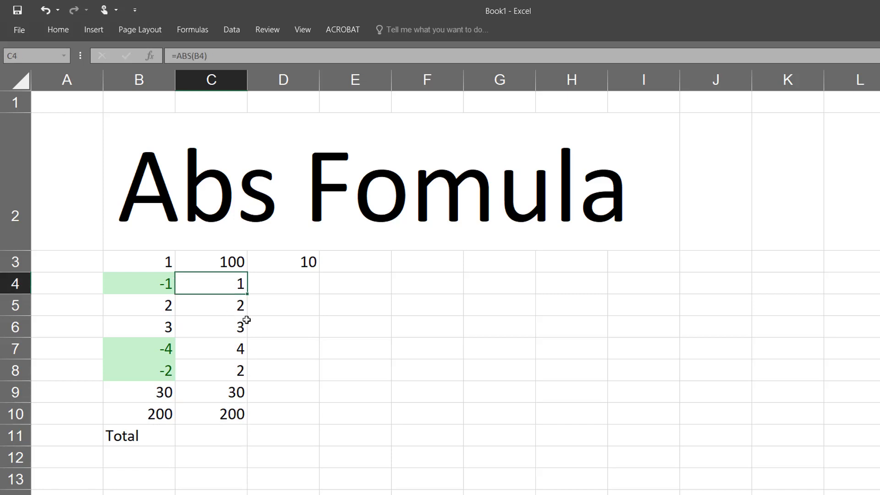
Enter =SUM(C4:C10) in cell C11 to total the absolute values as 242
click(217, 441)
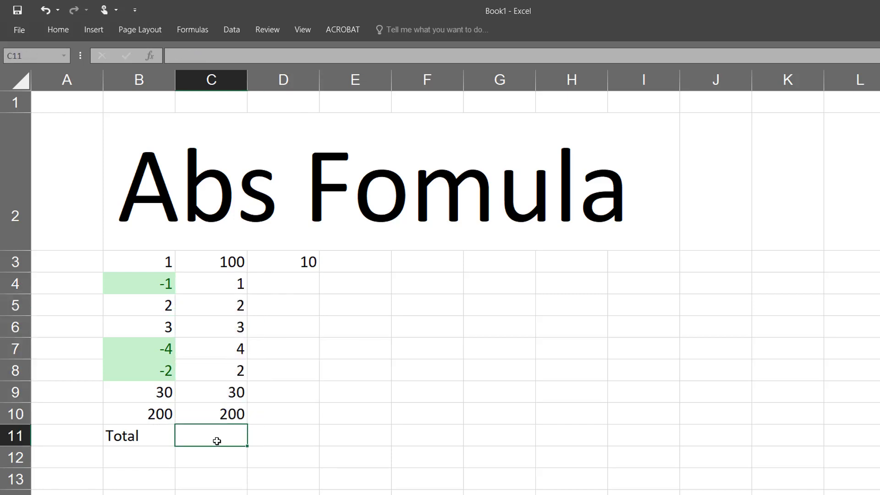
text(=sum)
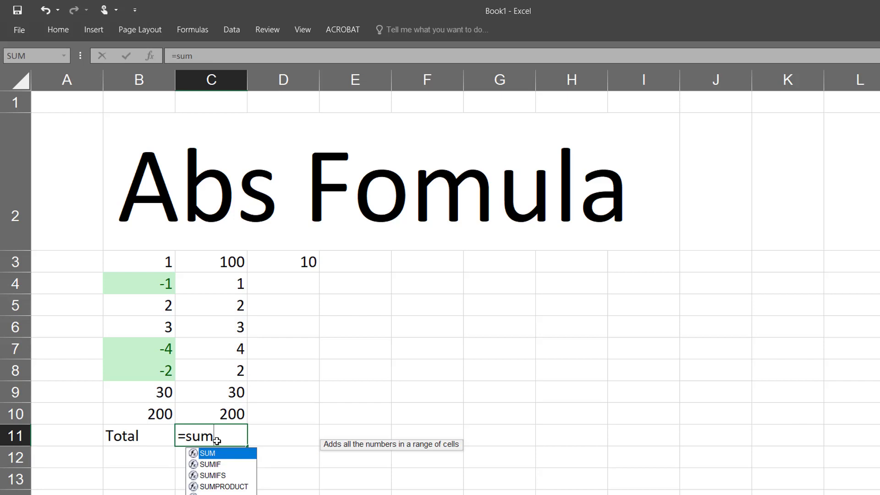
text(()
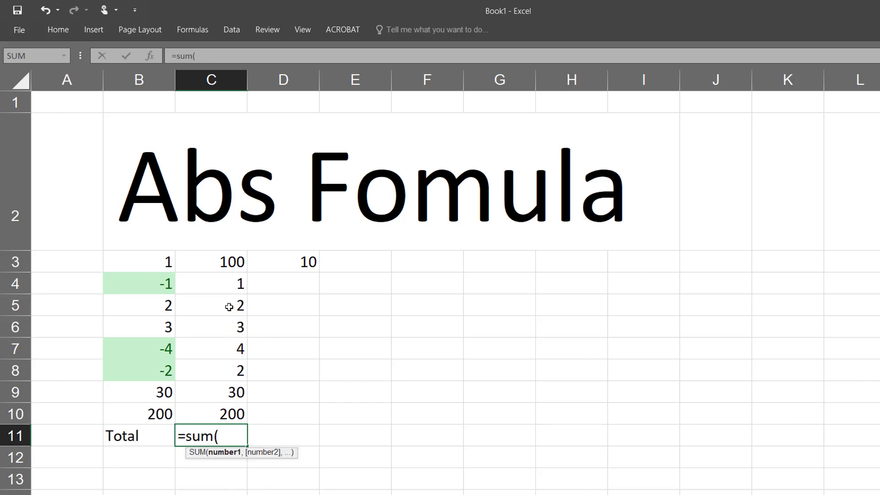
drag(227, 285, 231, 412)
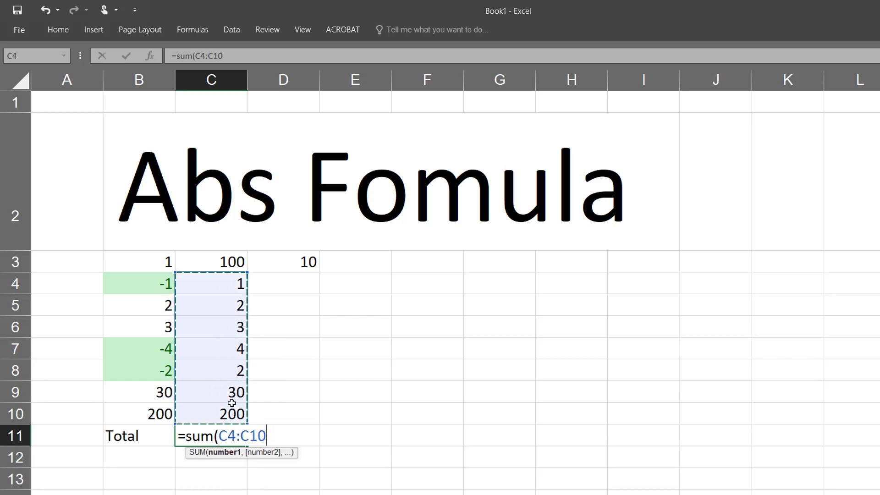
text())
key(Return)
click(231, 439)
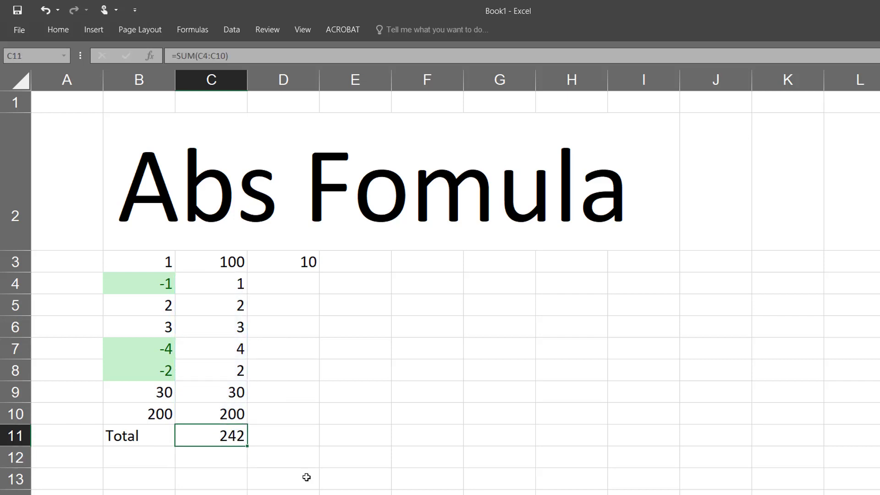